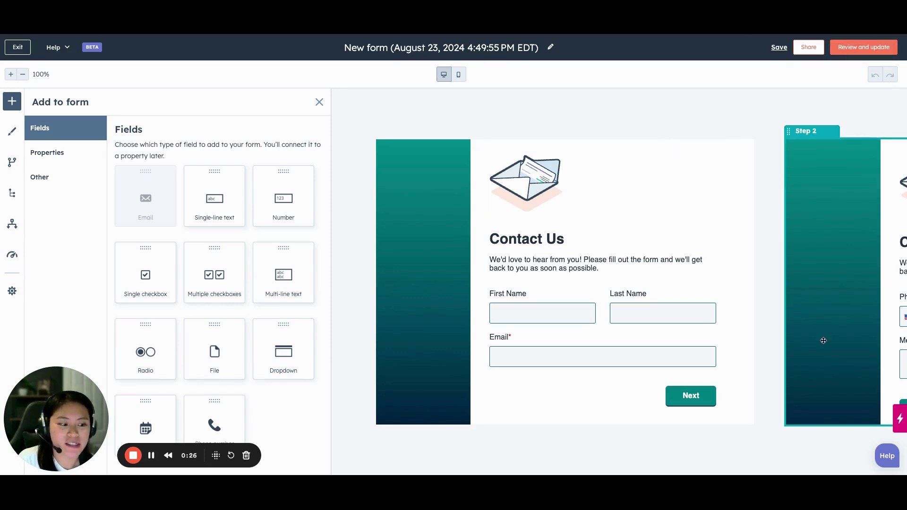
# Pan the form editor sideways to inspect the Contact Us step.
pyautogui.hscroll(10, 822, 341)
pyautogui.hscroll(5, 662, 270)
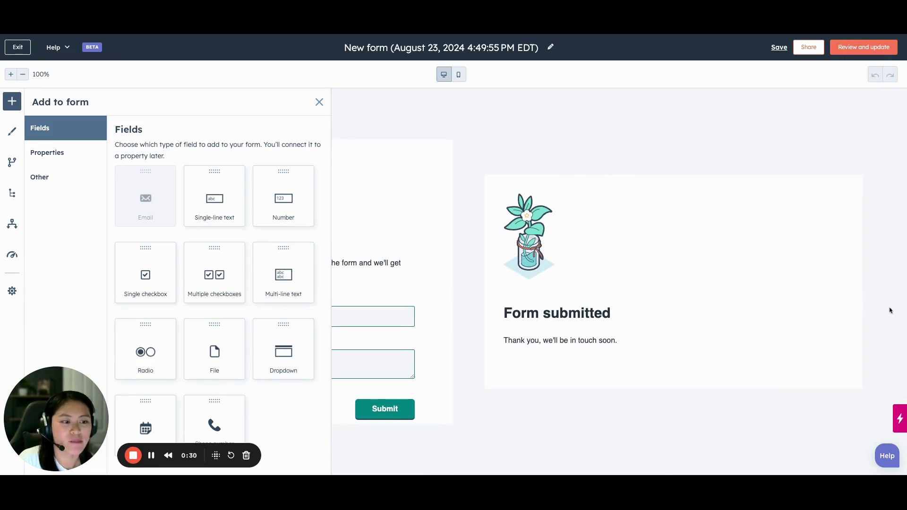
pyautogui.hscroll(-5, 625, 298)
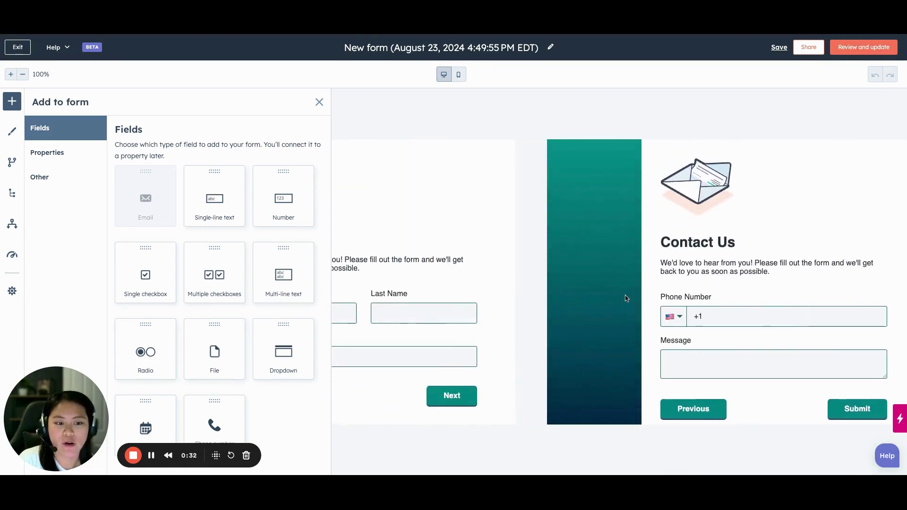
pyautogui.hscroll(-5, 482, 212)
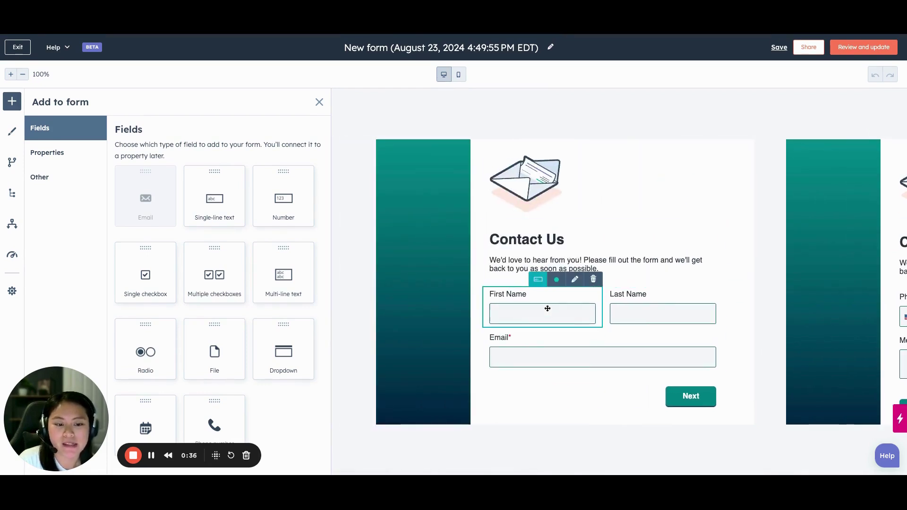
pyautogui.hscroll(2, 605, 317)
pyautogui.hscroll(10, 602, 316)
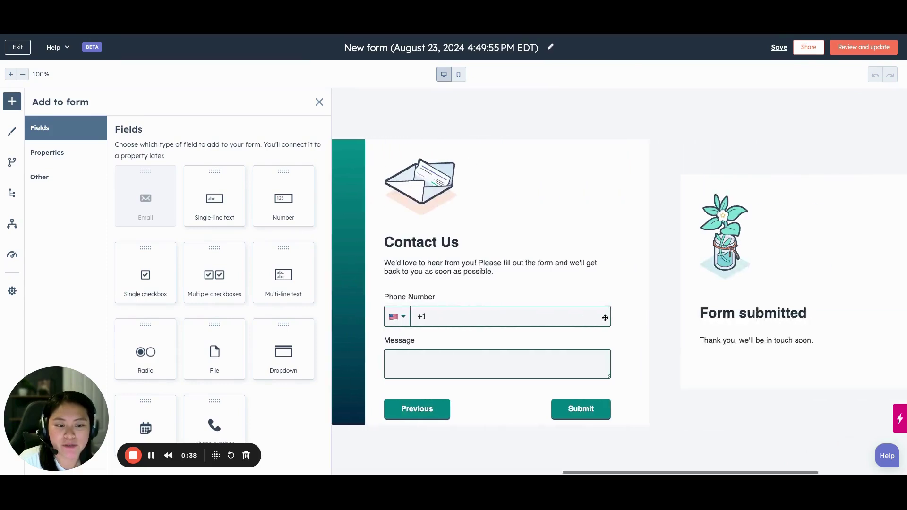
pyautogui.hscroll(-8, 439, 339)
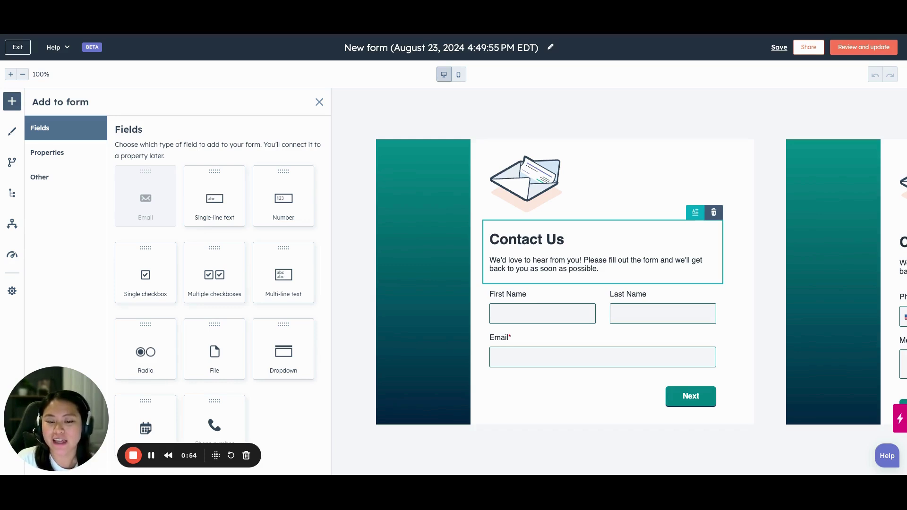
pyautogui.hscroll(10, 644, 320)
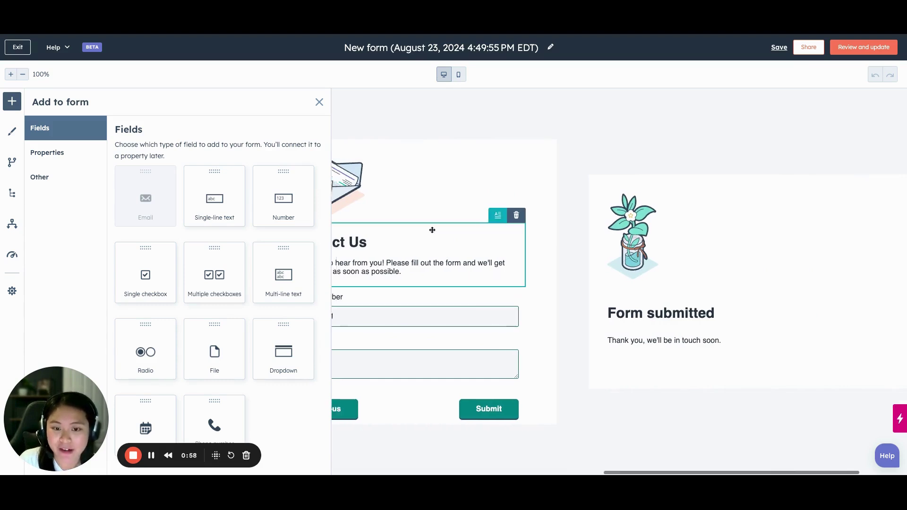
pyautogui.hscroll(-7, 432, 230)
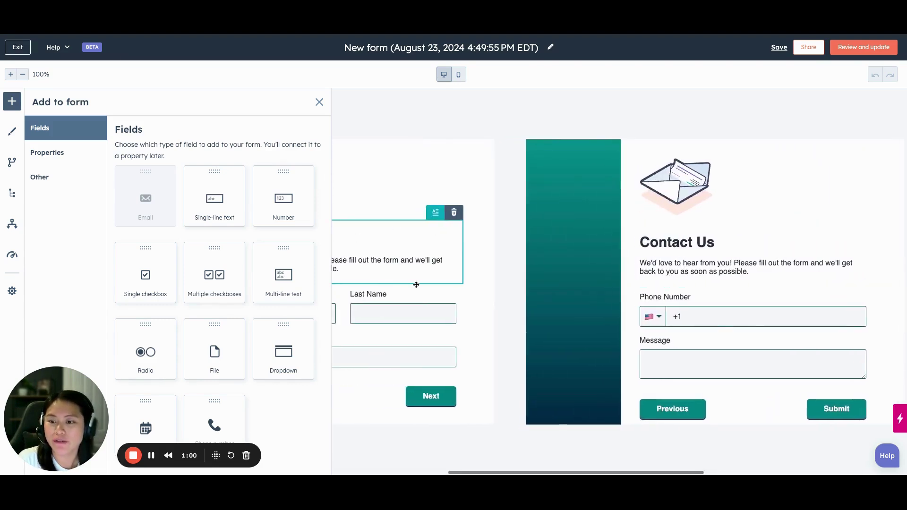
pyautogui.hscroll(-5, 432, 231)
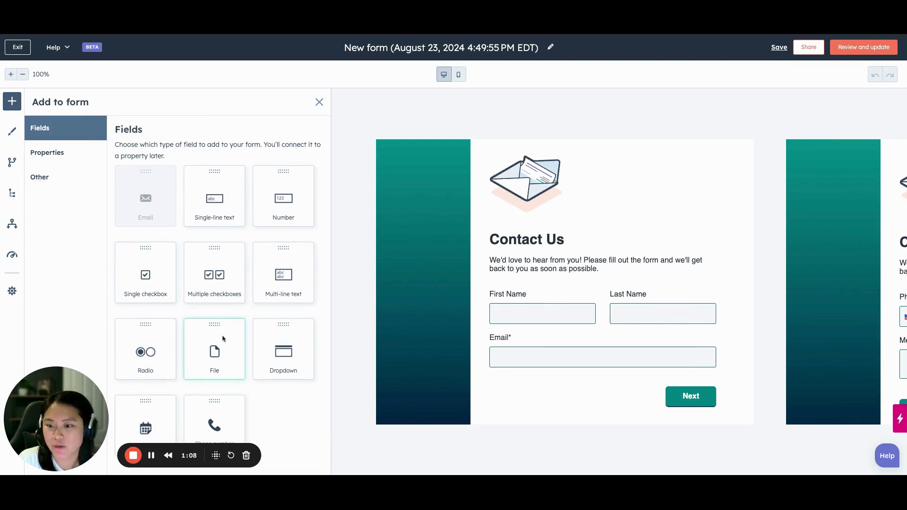
# Place a Single-line text field below Email and bring up its Not connected property prompt.
pyautogui.click(25, 106)
pyautogui.click(26, 107)
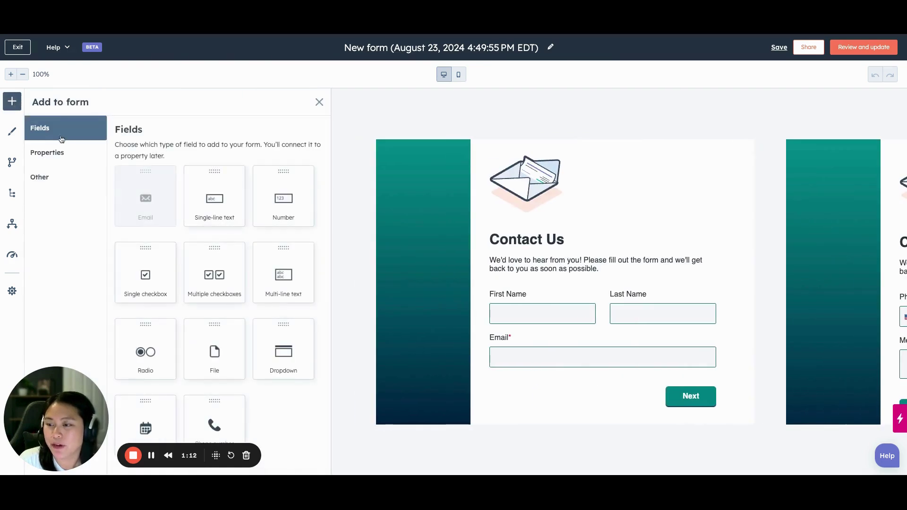
pyautogui.click(53, 152)
pyautogui.click(52, 128)
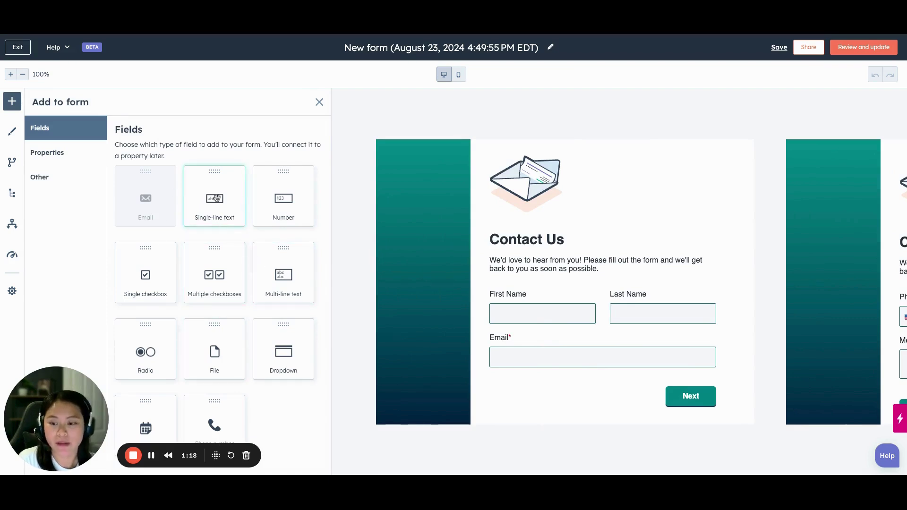
pyautogui.click(204, 188)
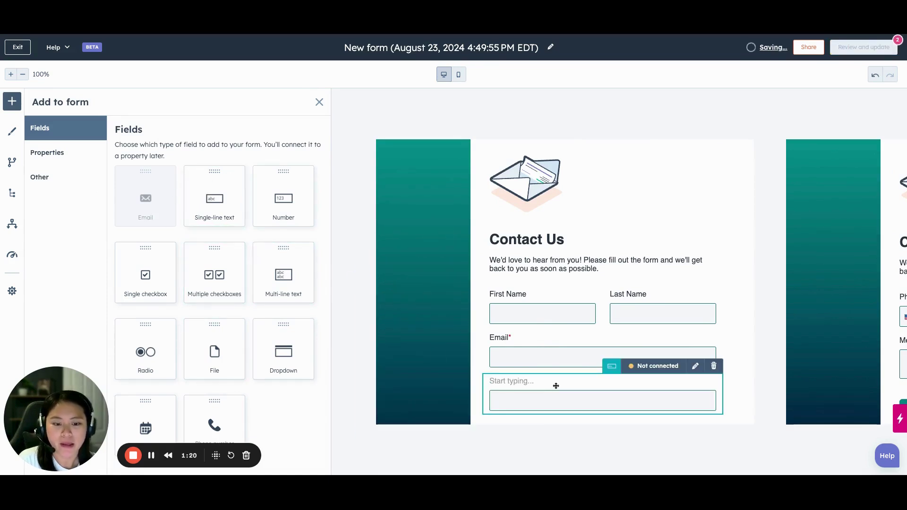
pyautogui.moveTo(646, 368)
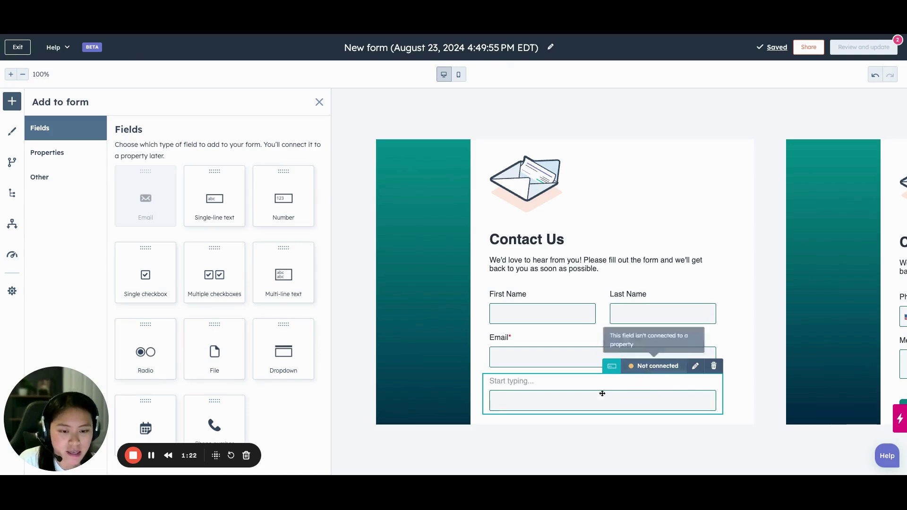
pyautogui.click(655, 367)
pyautogui.scroll(-1, 654, 373)
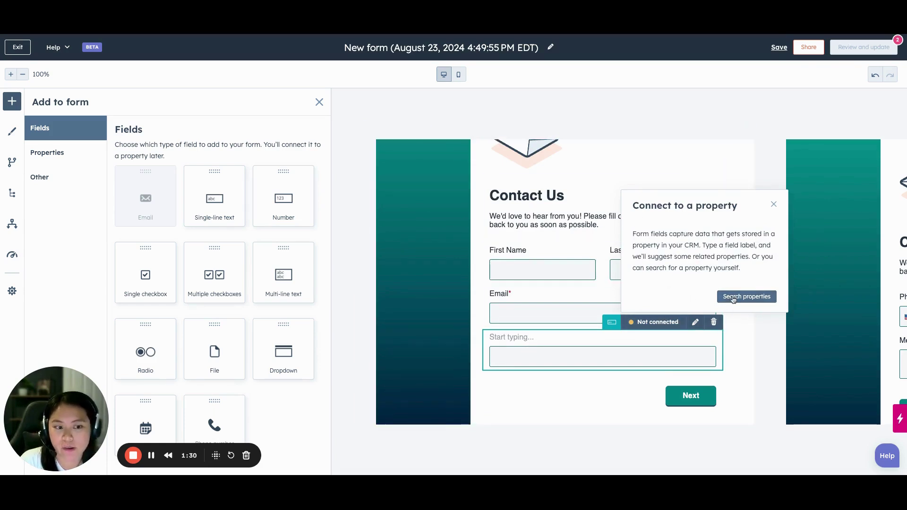
# Dismiss the property prompt and drag the Data Privacy block into Step 1 below the new field.
pyautogui.click(774, 204)
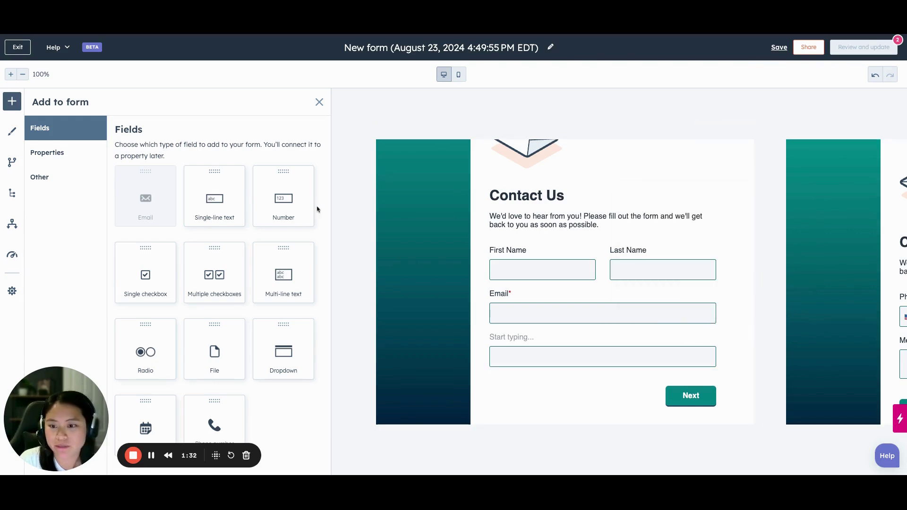
pyautogui.click(51, 153)
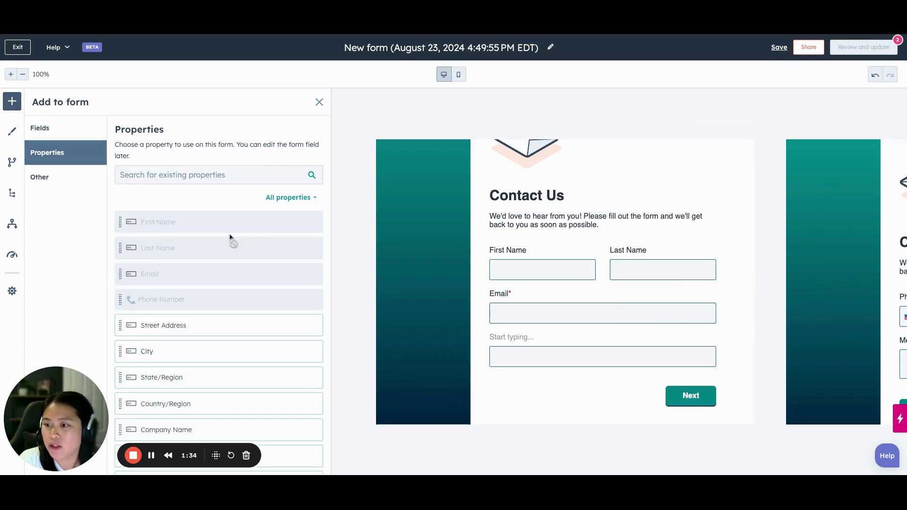
pyautogui.scroll(-1, 230, 237)
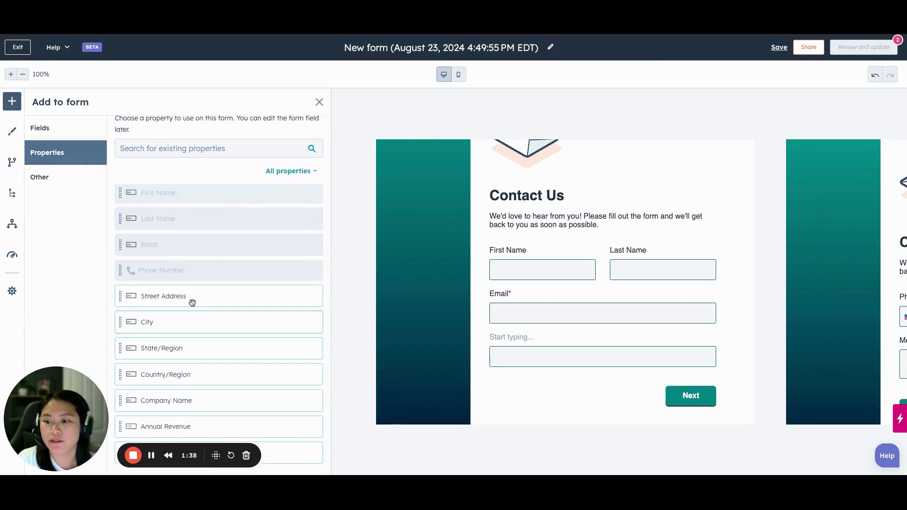
pyautogui.click(45, 181)
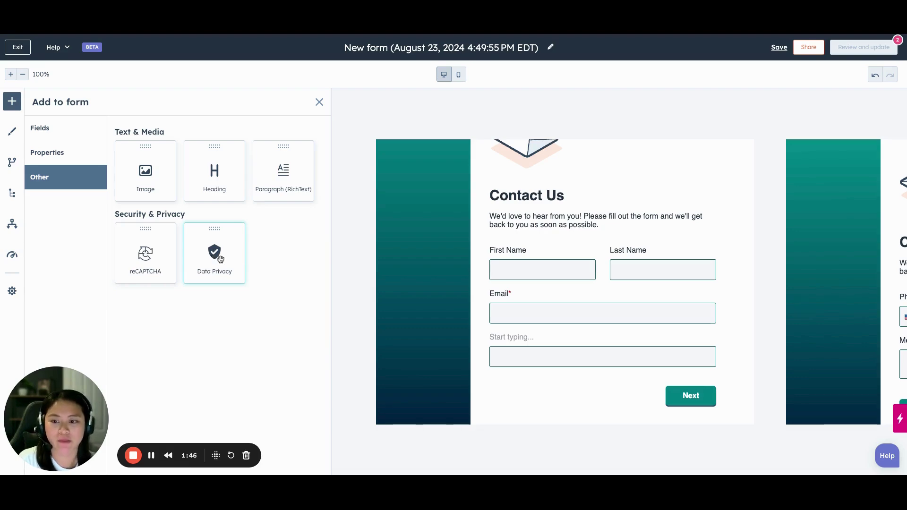
pyautogui.moveTo(222, 258); pyautogui.dragTo(389, 305)
pyautogui.scroll(-5, 433, 308)
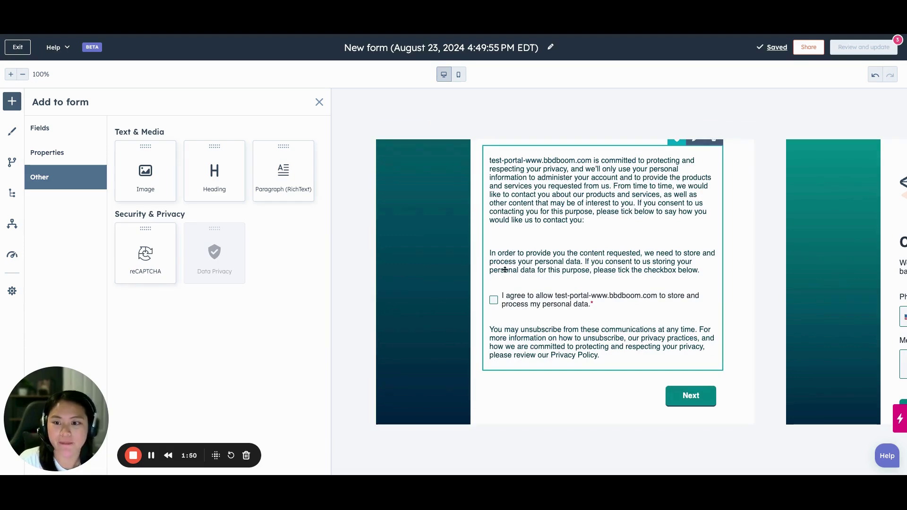
pyautogui.scroll(5, 503, 207)
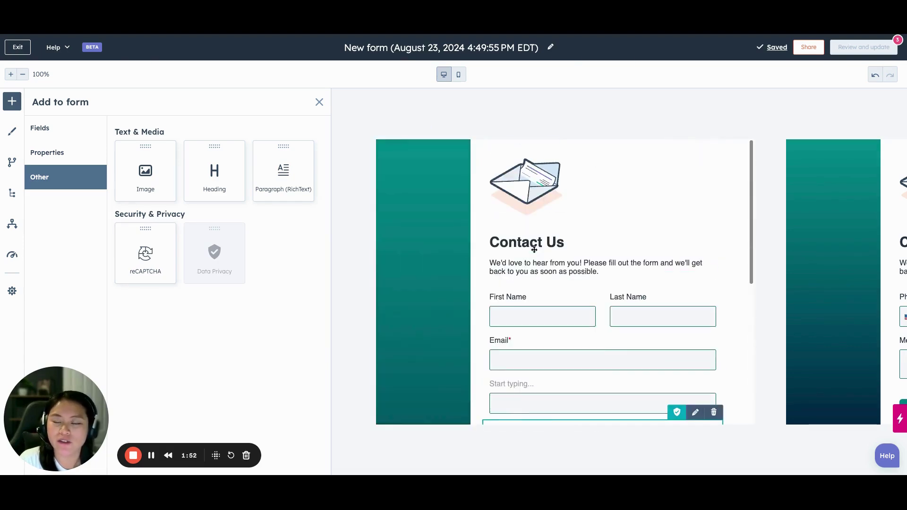
# Scroll through the Form styles panel, then pass through Logic to the Layout outline.
pyautogui.click(11, 133)
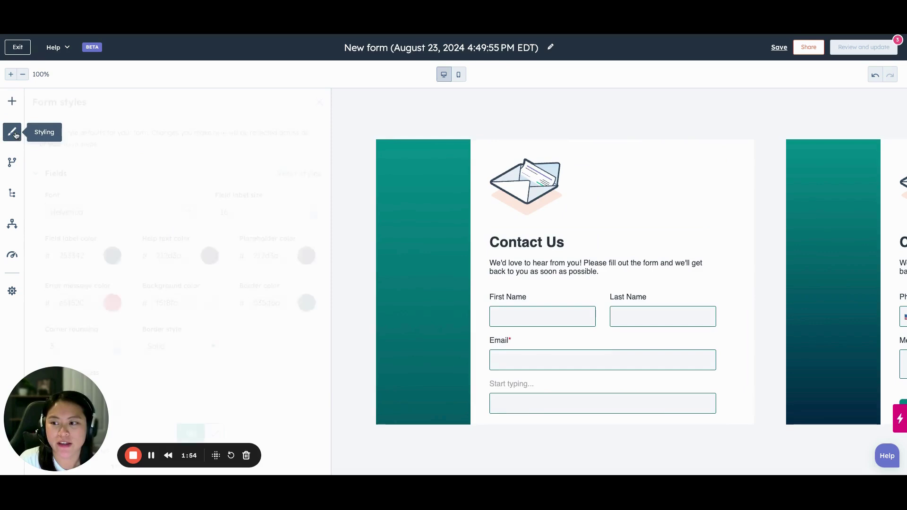
pyautogui.scroll(-6, 122, 229)
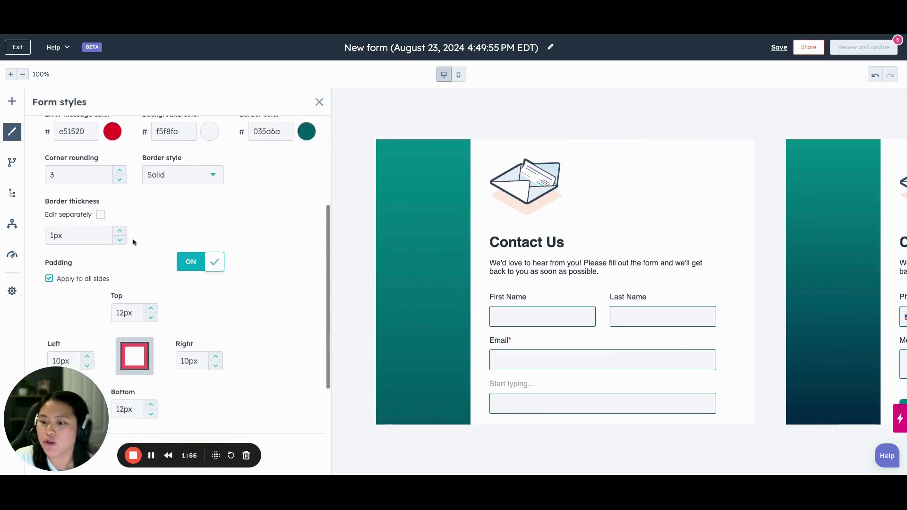
pyautogui.scroll(7, 156, 199)
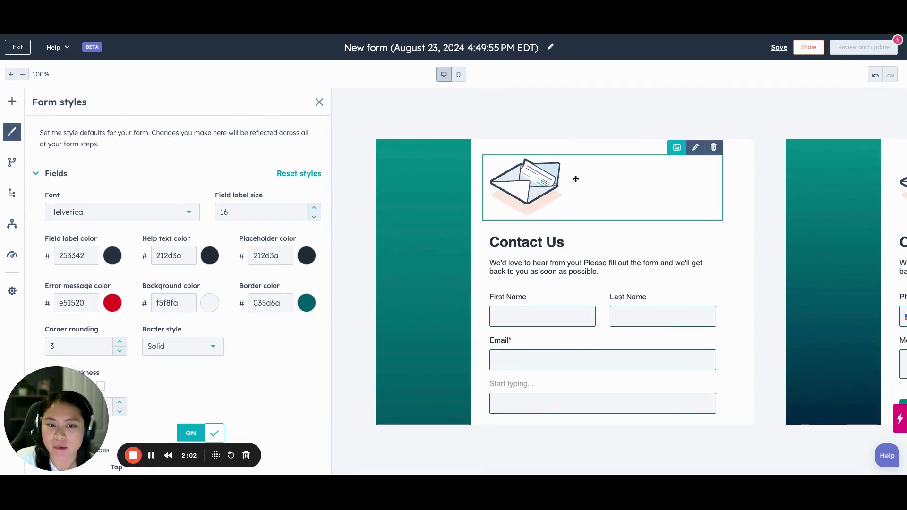
pyautogui.click(12, 162)
pyautogui.click(11, 195)
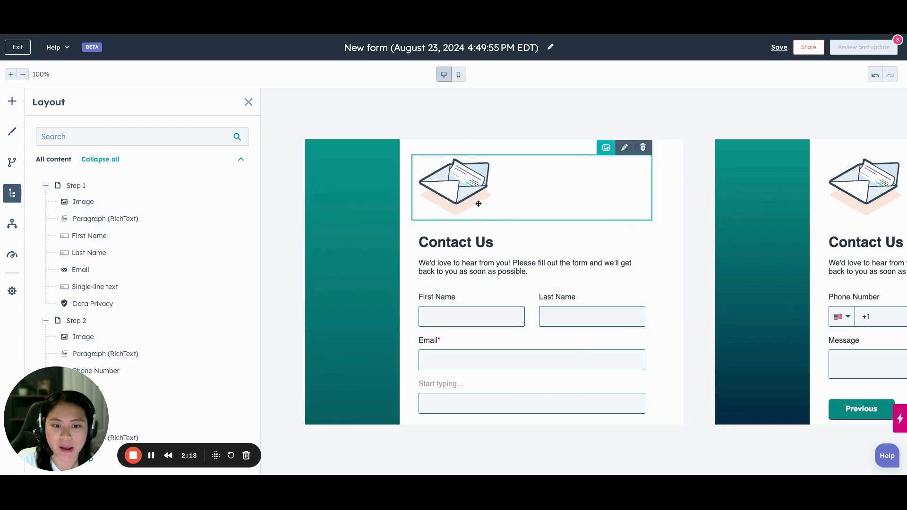
# Scroll the Step 1 preview to review the Data Privacy consent text and Next button.
pyautogui.scroll(-6, 424, 239)
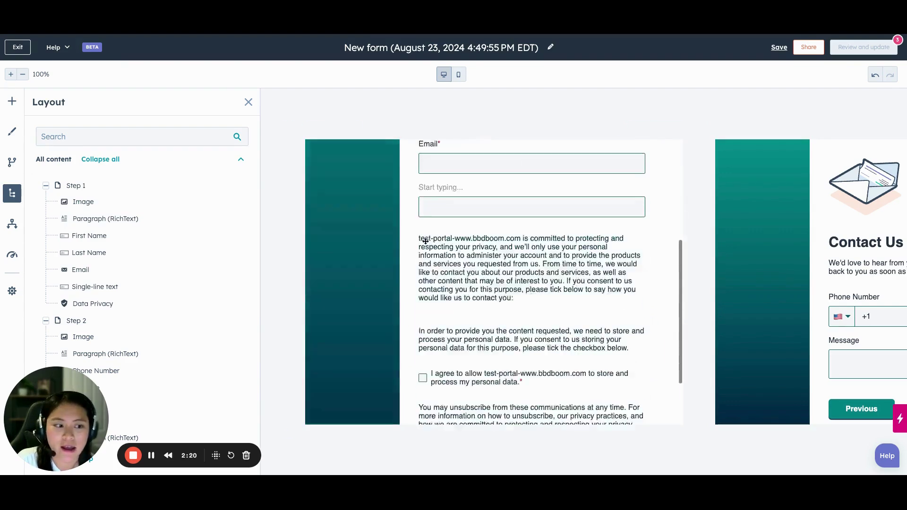
pyautogui.scroll(2, 426, 241)
pyautogui.scroll(4, 426, 241)
pyautogui.scroll(-6, 426, 241)
pyautogui.scroll(6, 426, 242)
pyautogui.scroll(-6, 432, 226)
pyautogui.scroll(6, 432, 225)
pyautogui.scroll(-6, 432, 226)
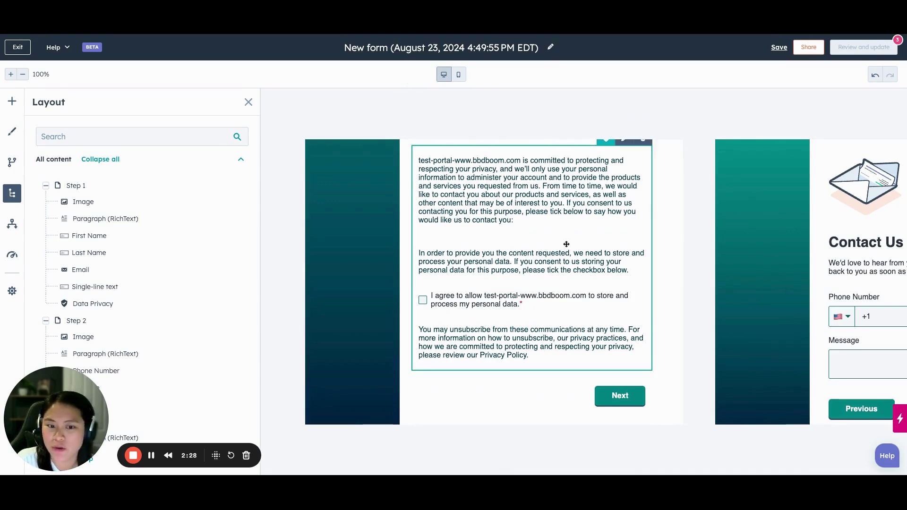
pyautogui.scroll(6, 567, 243)
pyautogui.scroll(-6, 567, 243)
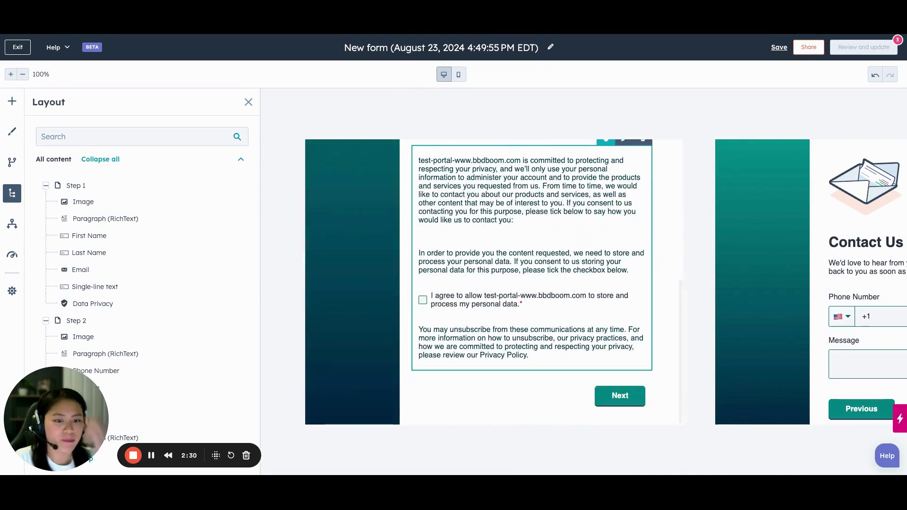
# Move through the Logic and Automation views to reach the Recommendations panel.
pyautogui.click(11, 164)
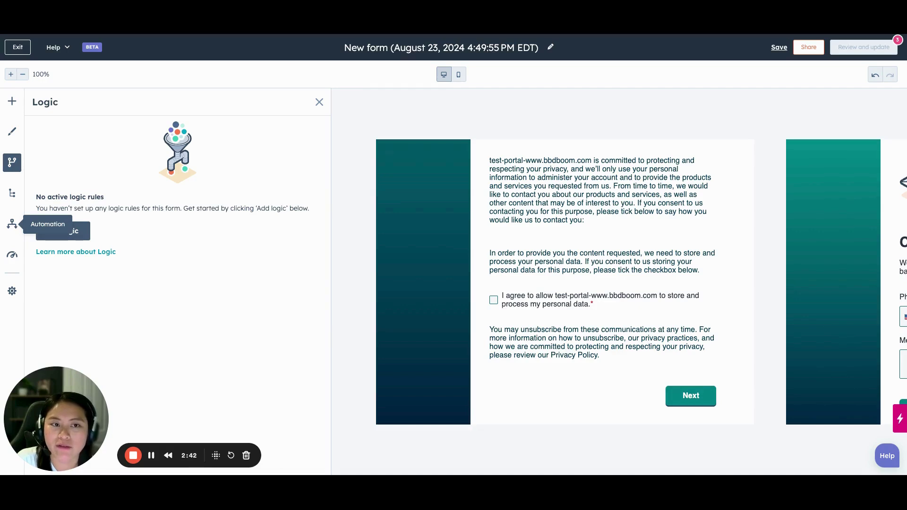
pyautogui.click(11, 224)
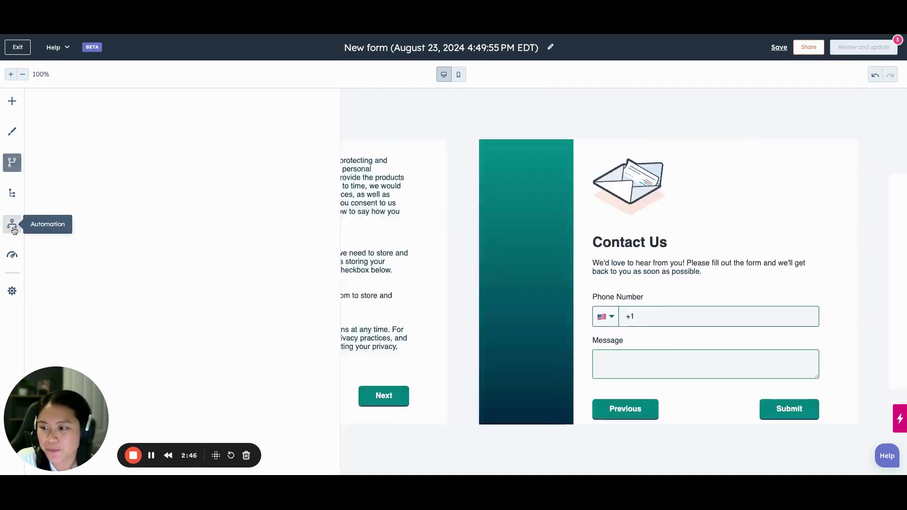
pyautogui.click(12, 255)
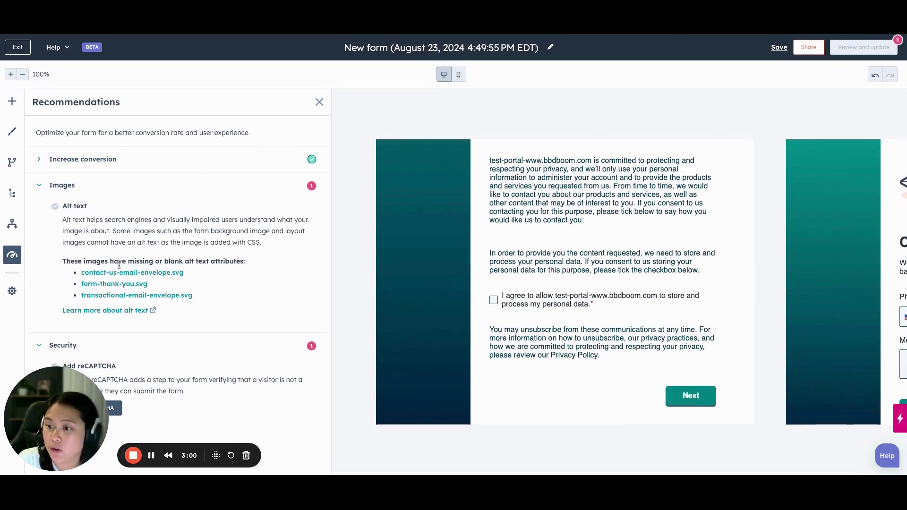
# Expand the conversion recommendations, collapse the image alt text ones, then go to form Settings.
pyautogui.click(62, 160)
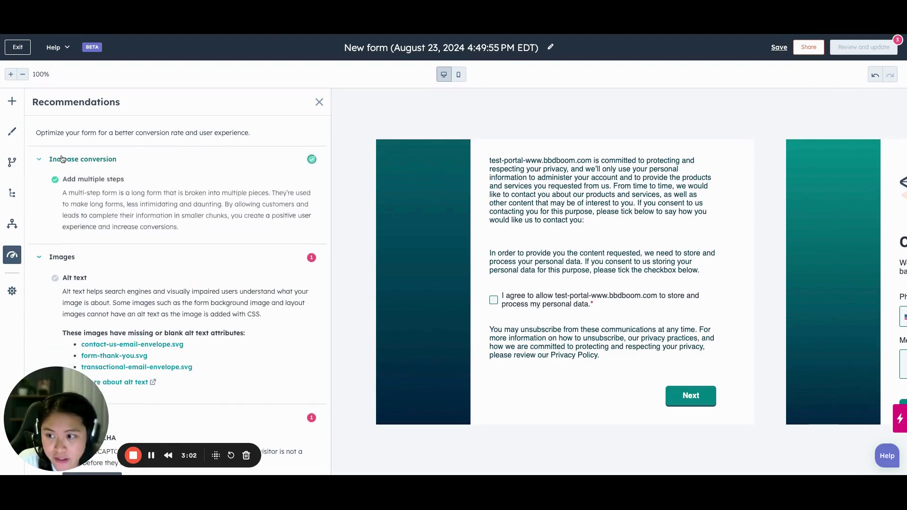
pyautogui.click(62, 160)
pyautogui.click(61, 160)
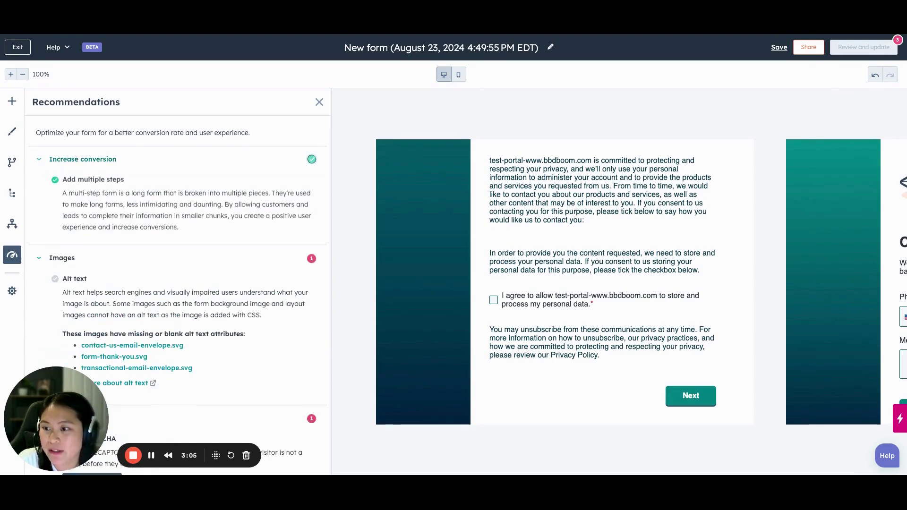
pyautogui.click(64, 264)
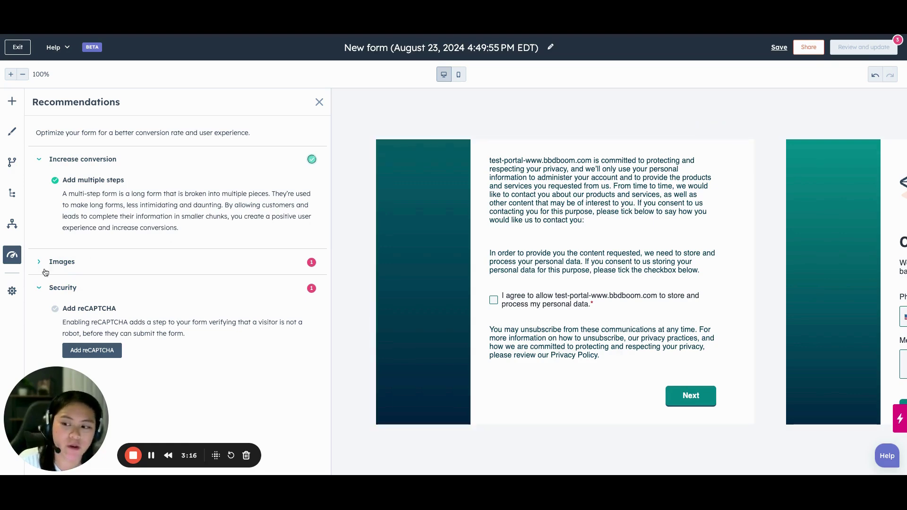
pyautogui.click(12, 292)
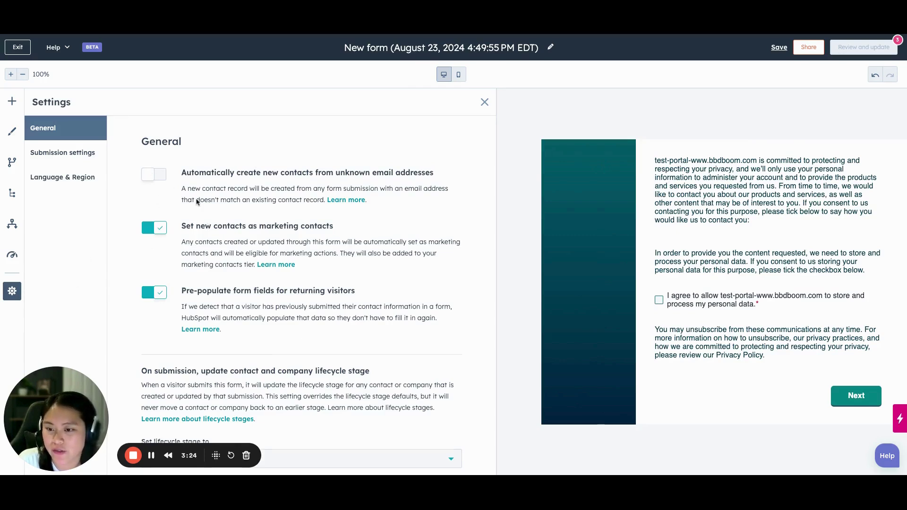
# Review Submission and Language & Region settings, then bring up the Share dialog's embed code.
pyautogui.click(73, 158)
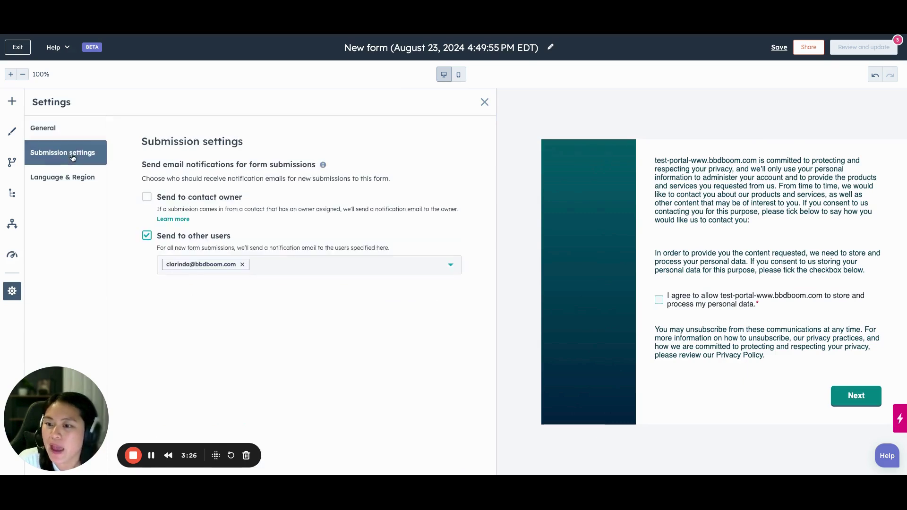
pyautogui.click(71, 182)
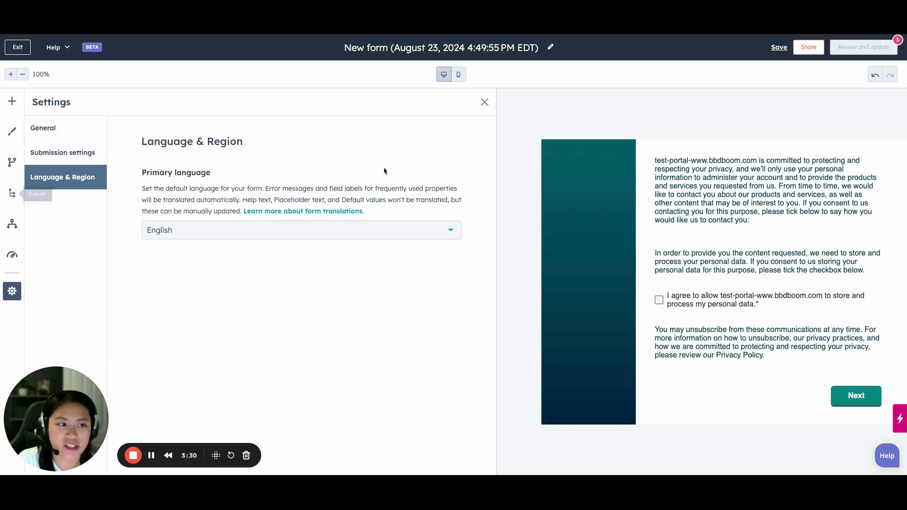
pyautogui.click(809, 48)
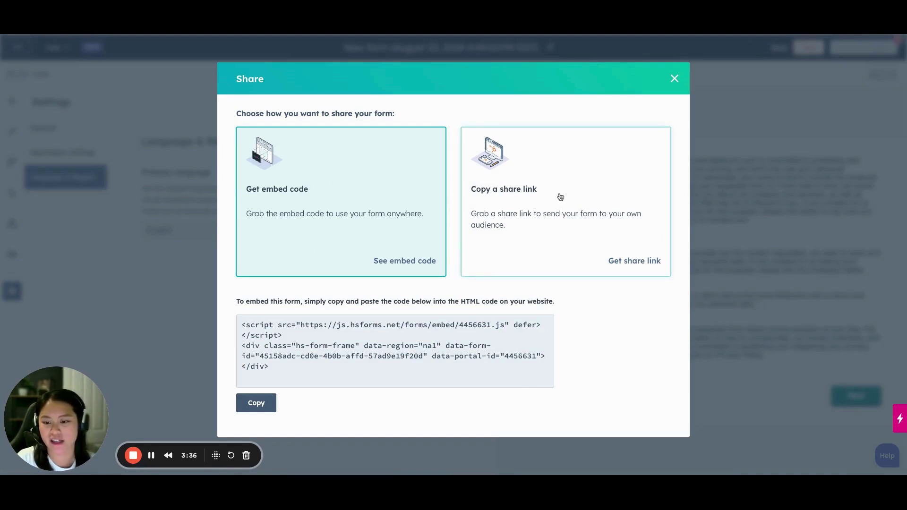
# Choose Copy a share link to display the form's public URL.
pyautogui.click(504, 230)
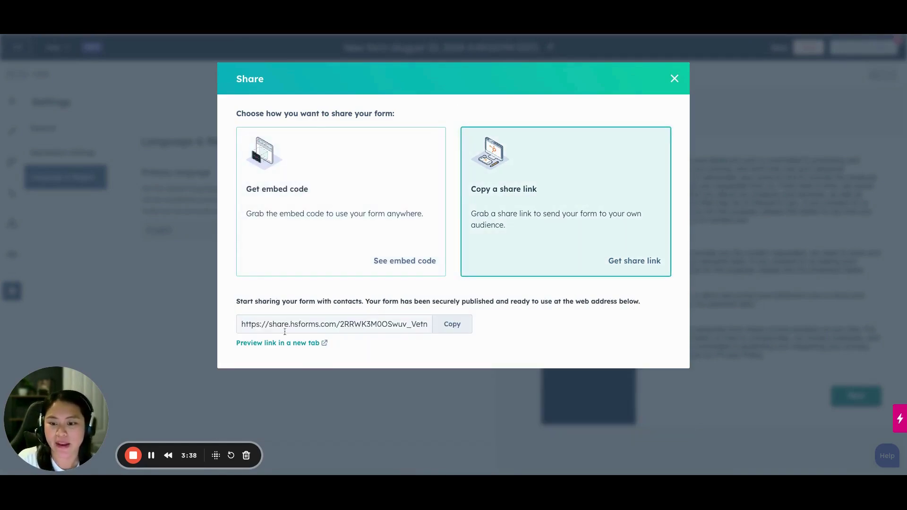